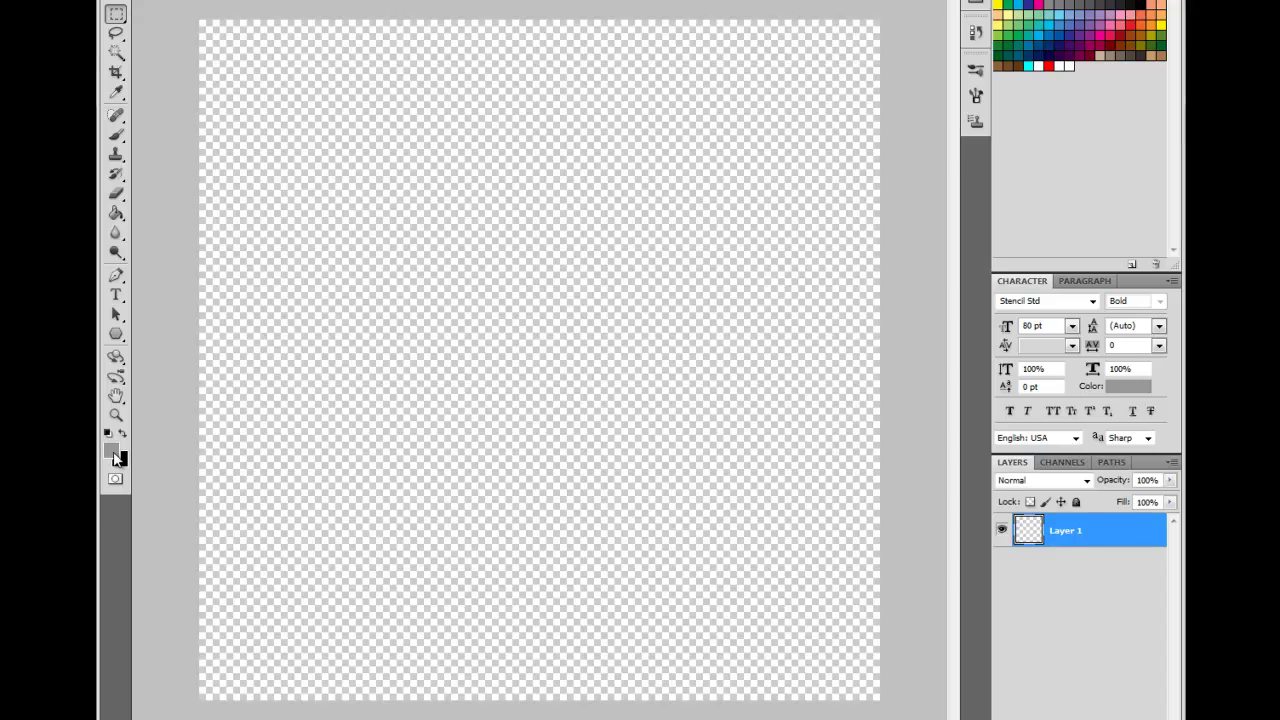
Fill Layer 1 with the foreground colour #9a9898 using the Paint Bucket
click(114, 453)
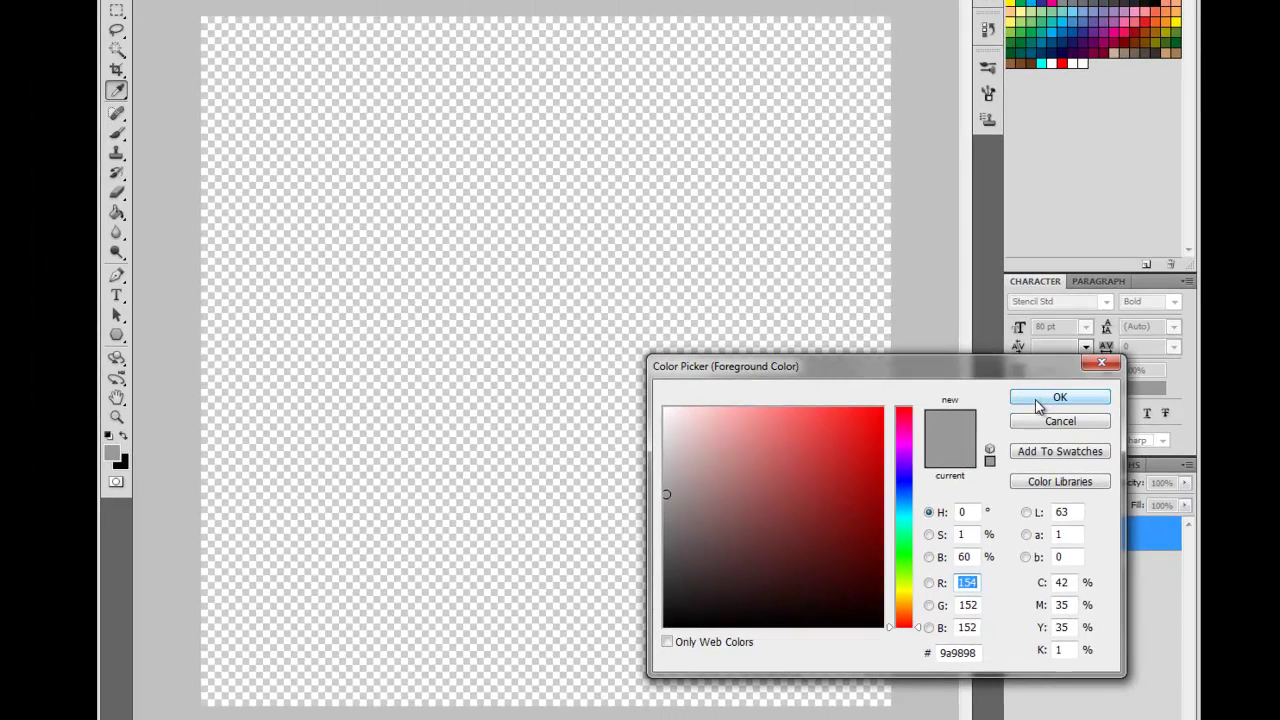
click(1042, 399)
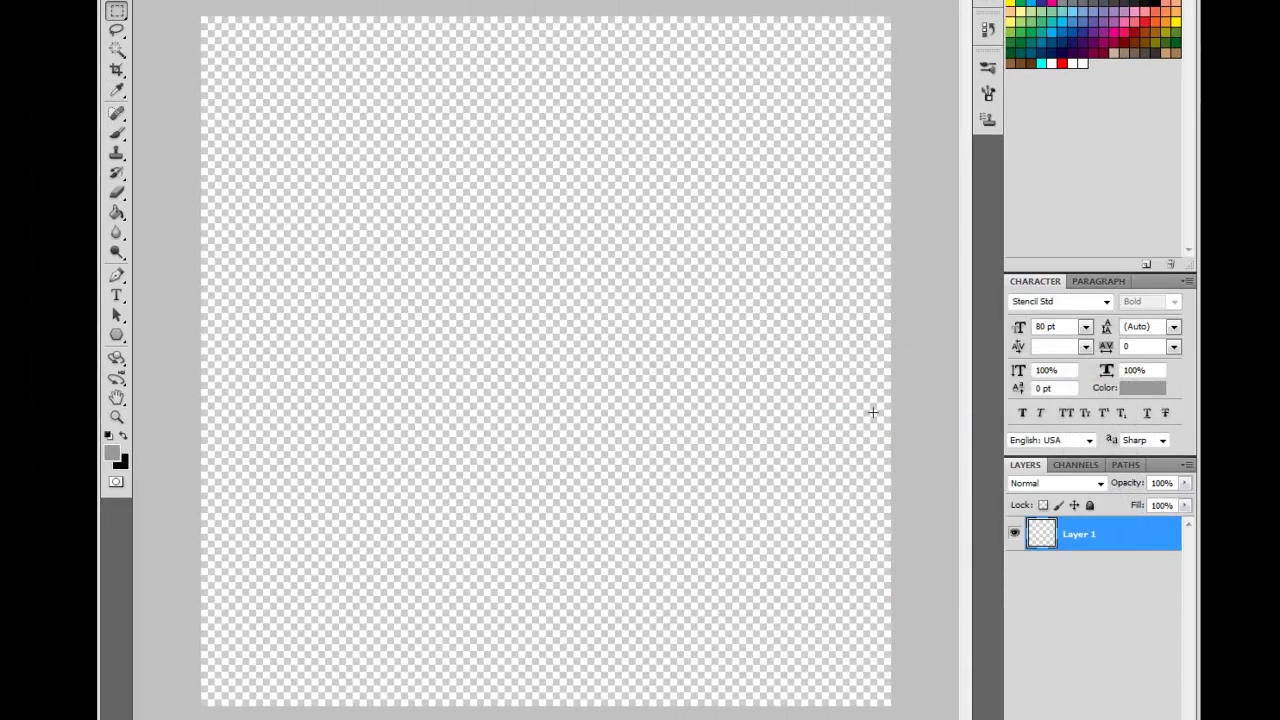
click(117, 214)
click(418, 282)
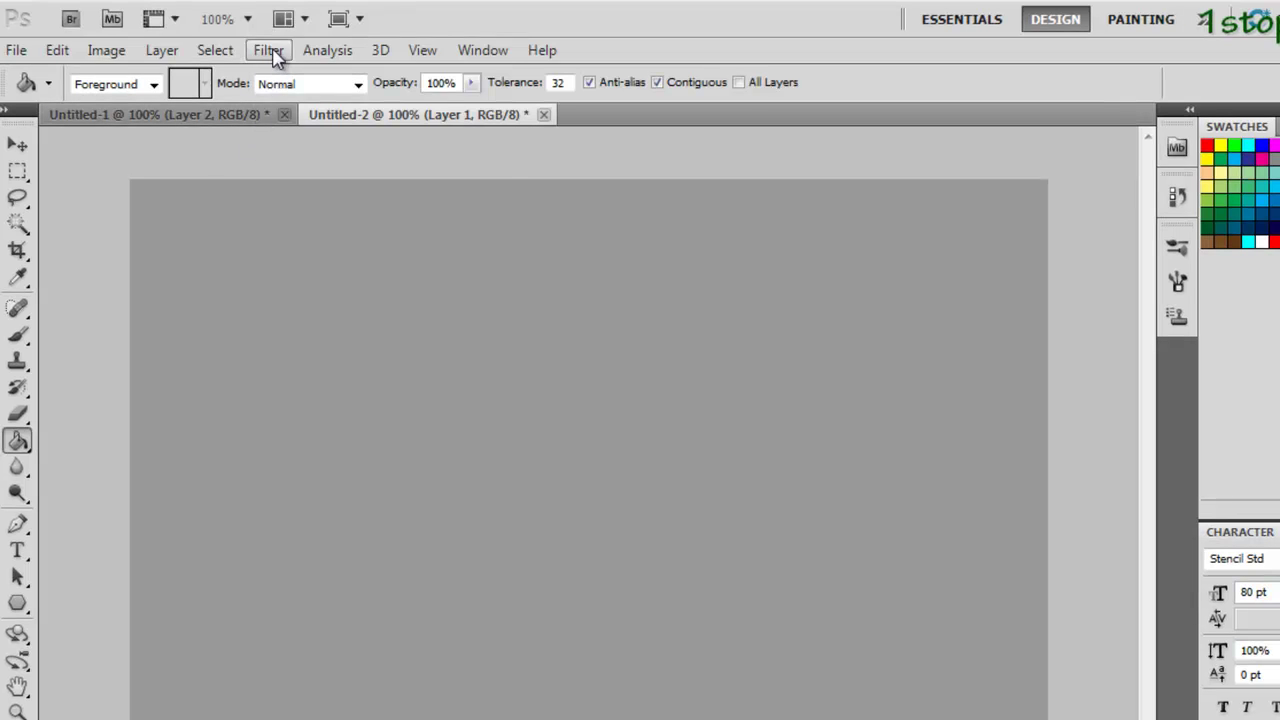
Apply Add Noise at 240.04%, Uniform and Monochromatic, to the grey layer
click(272, 54)
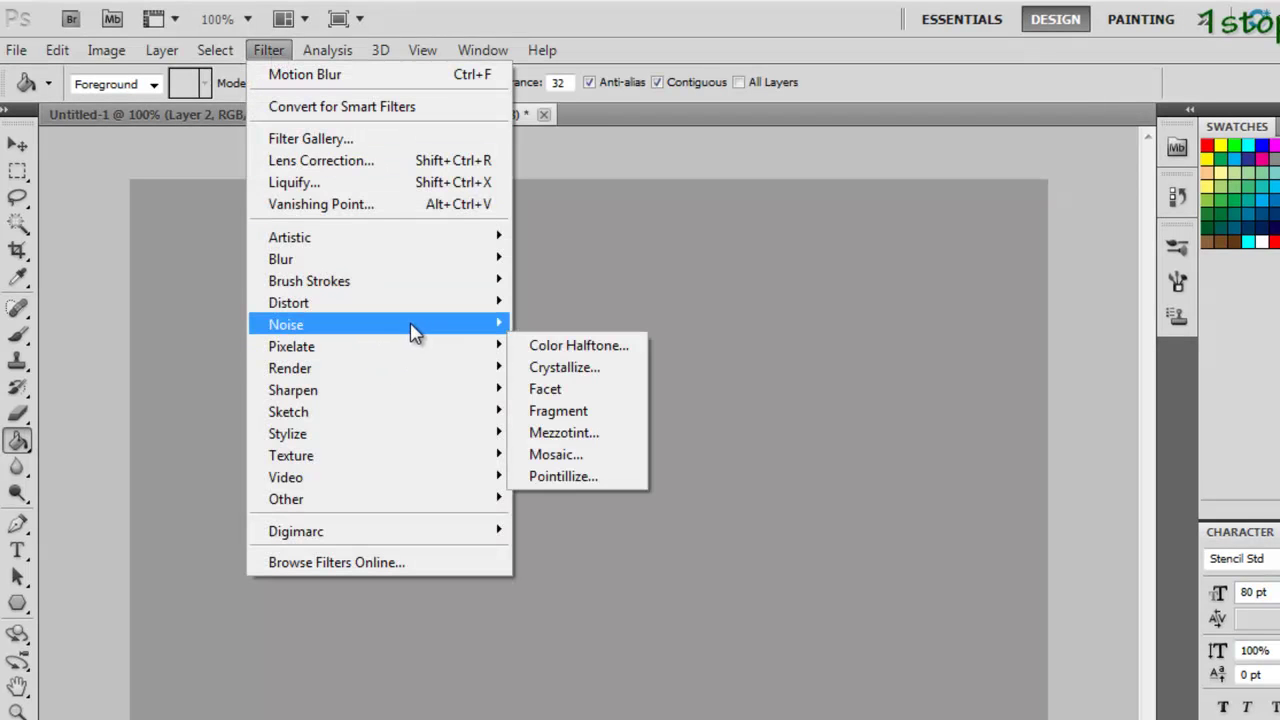
mouse_move(286, 324)
click(551, 326)
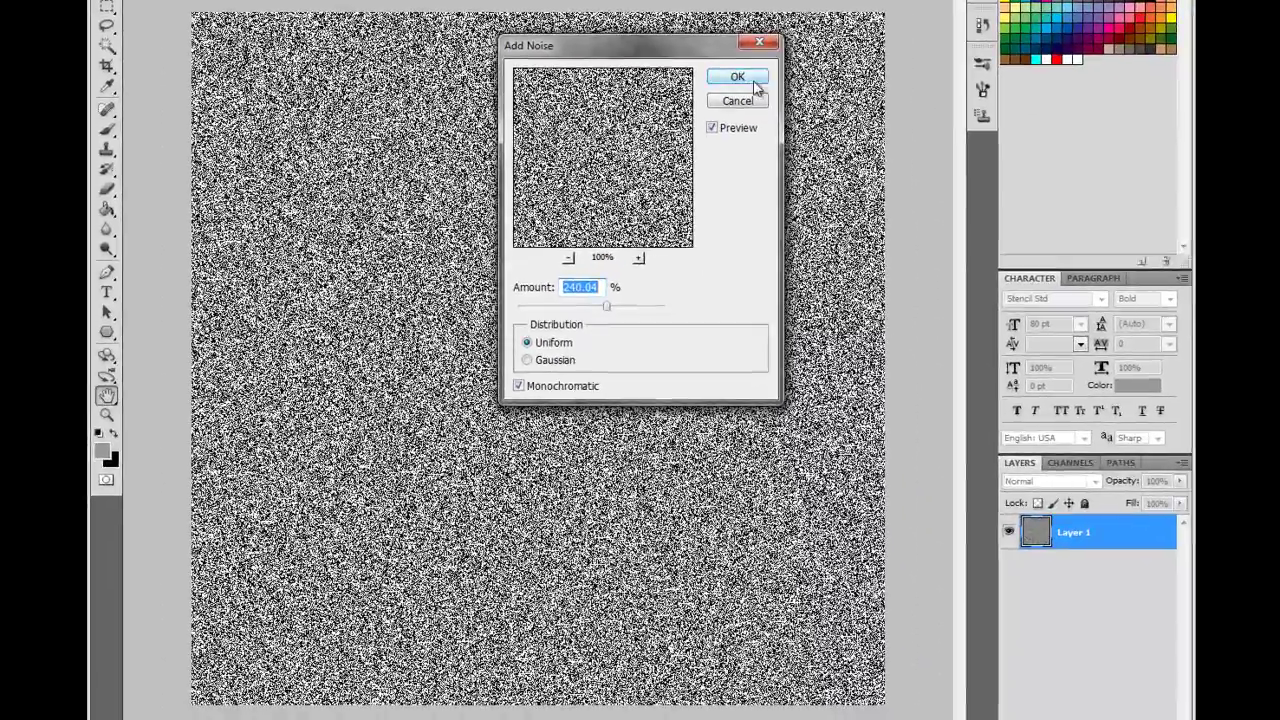
click(755, 85)
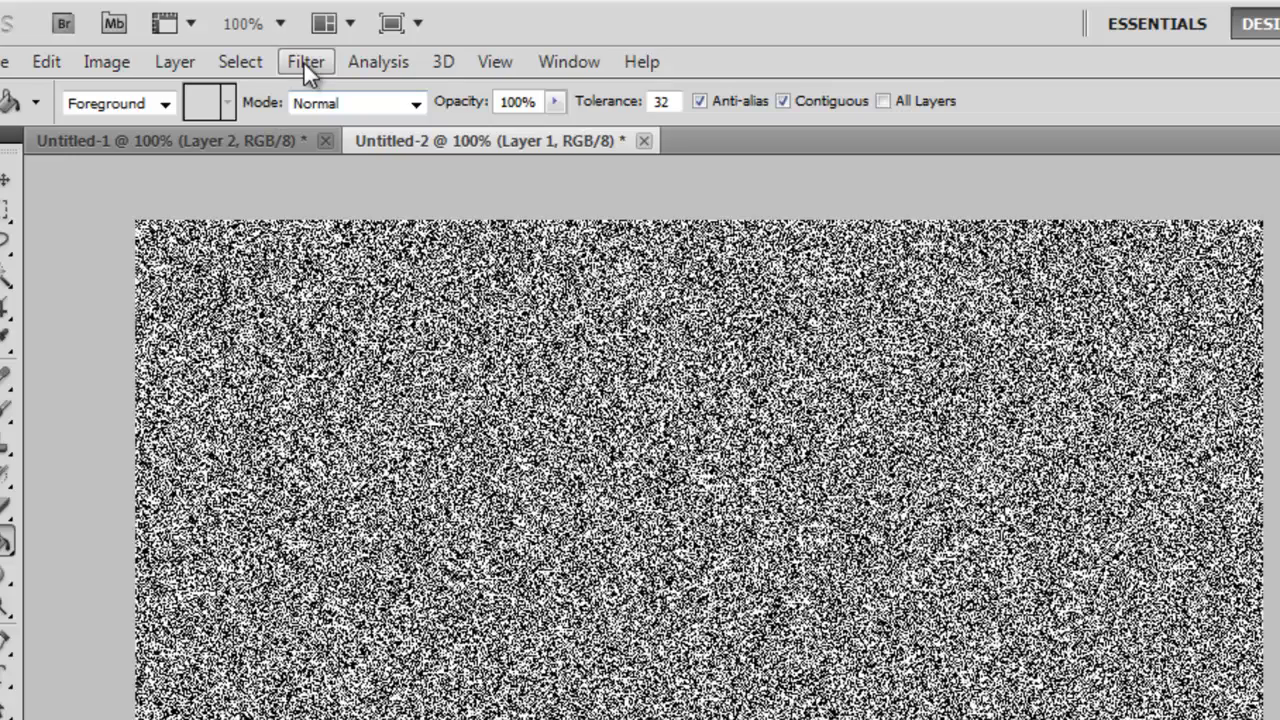
Apply a Motion Blur with a 0° angle and 215-pixel distance to the noise
click(305, 61)
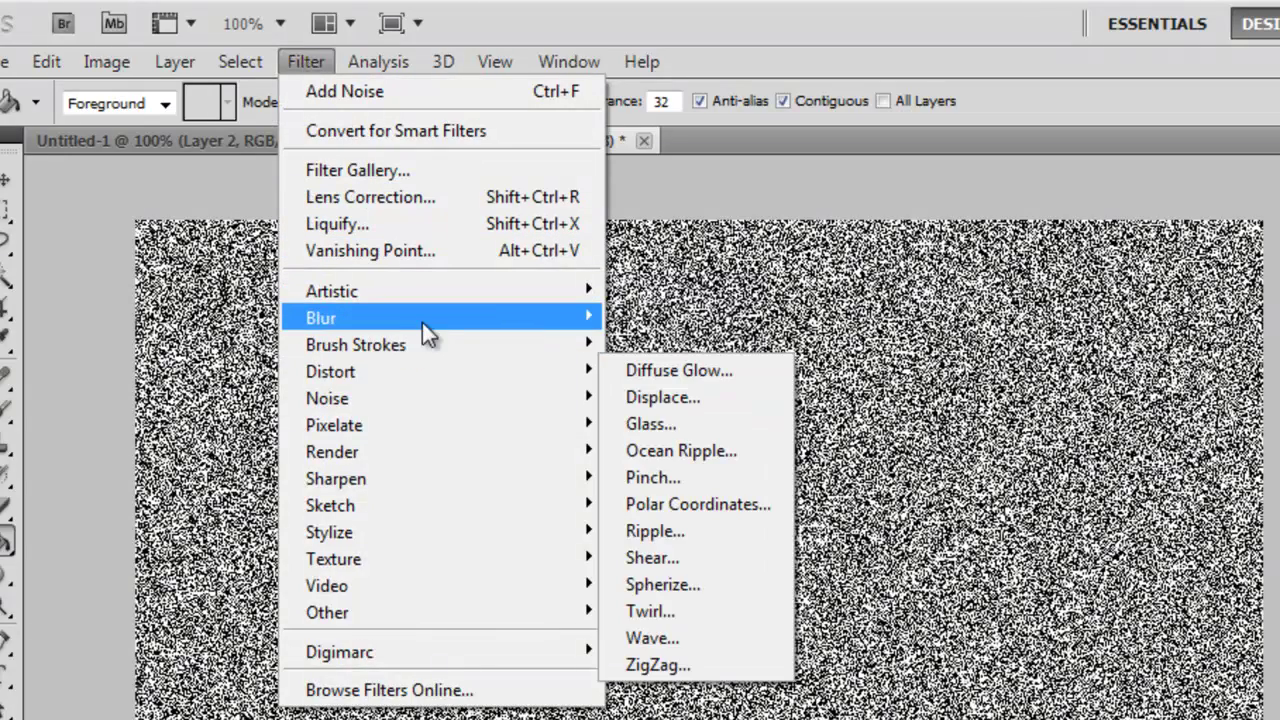
mouse_move(321, 318)
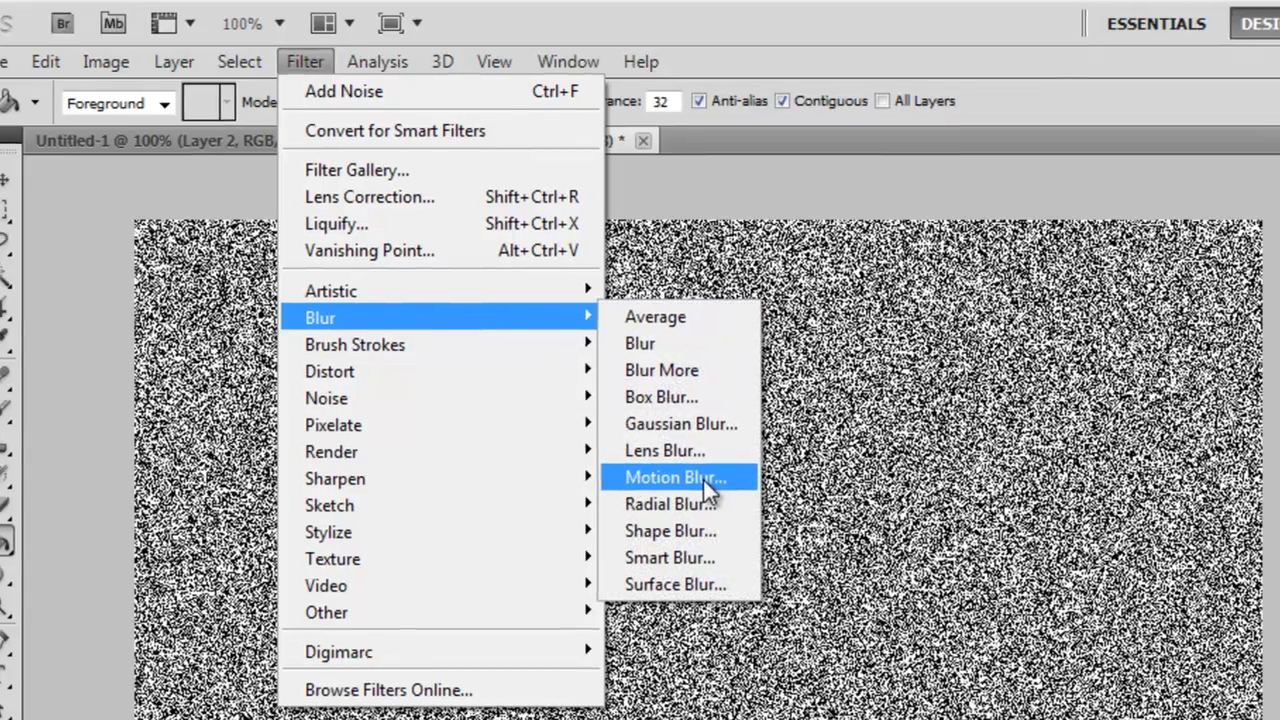
click(703, 478)
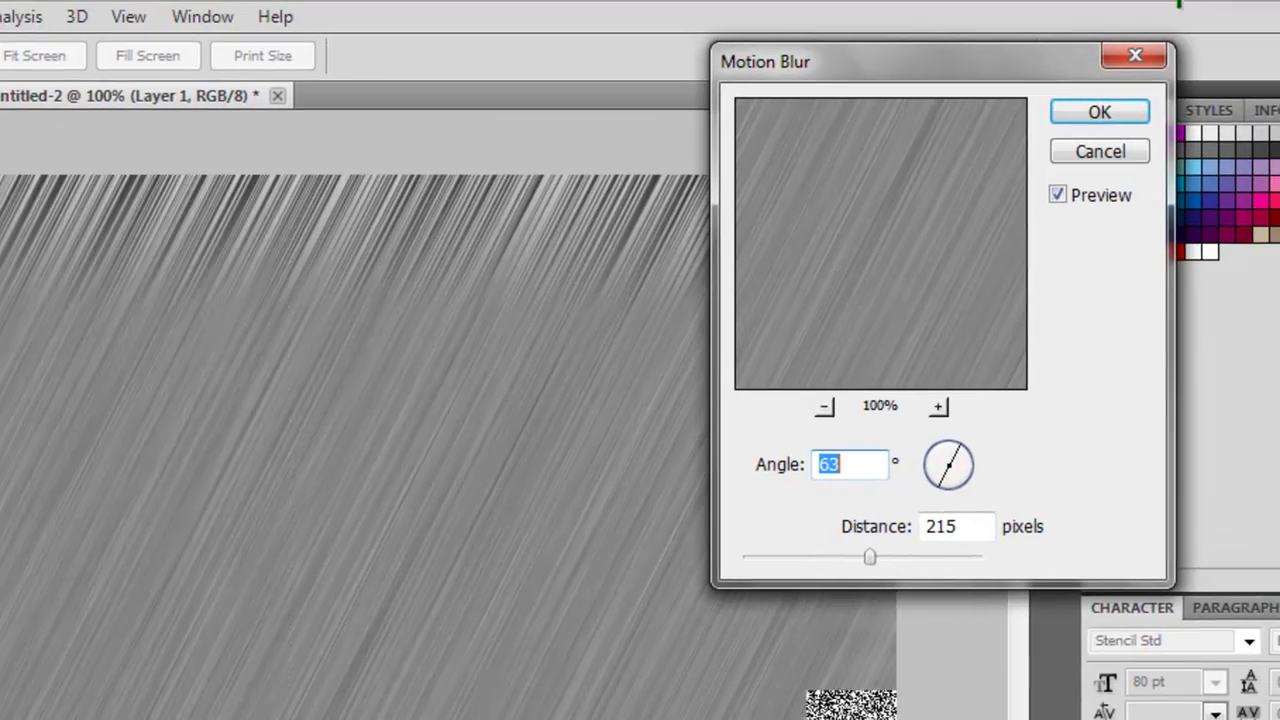
drag(840, 464, 818, 464)
text(0)
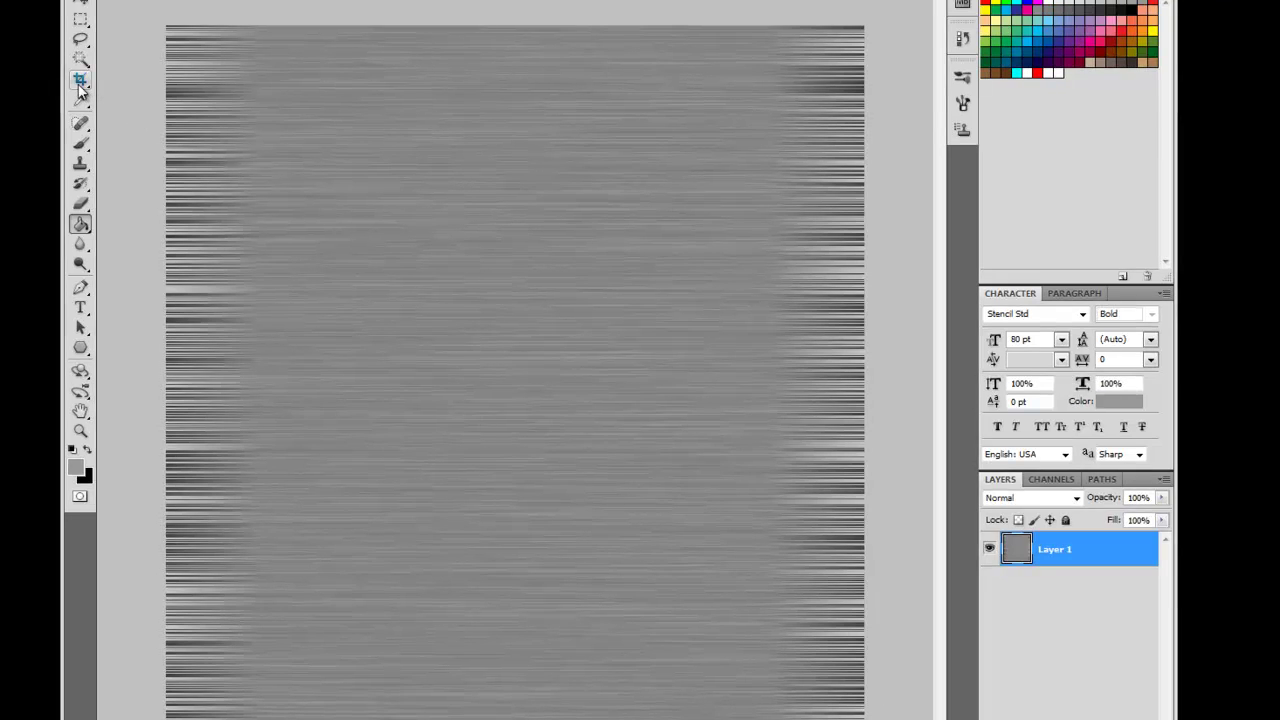
Crop the texture to its even central area, excluding the dark left and right edges
click(80, 83)
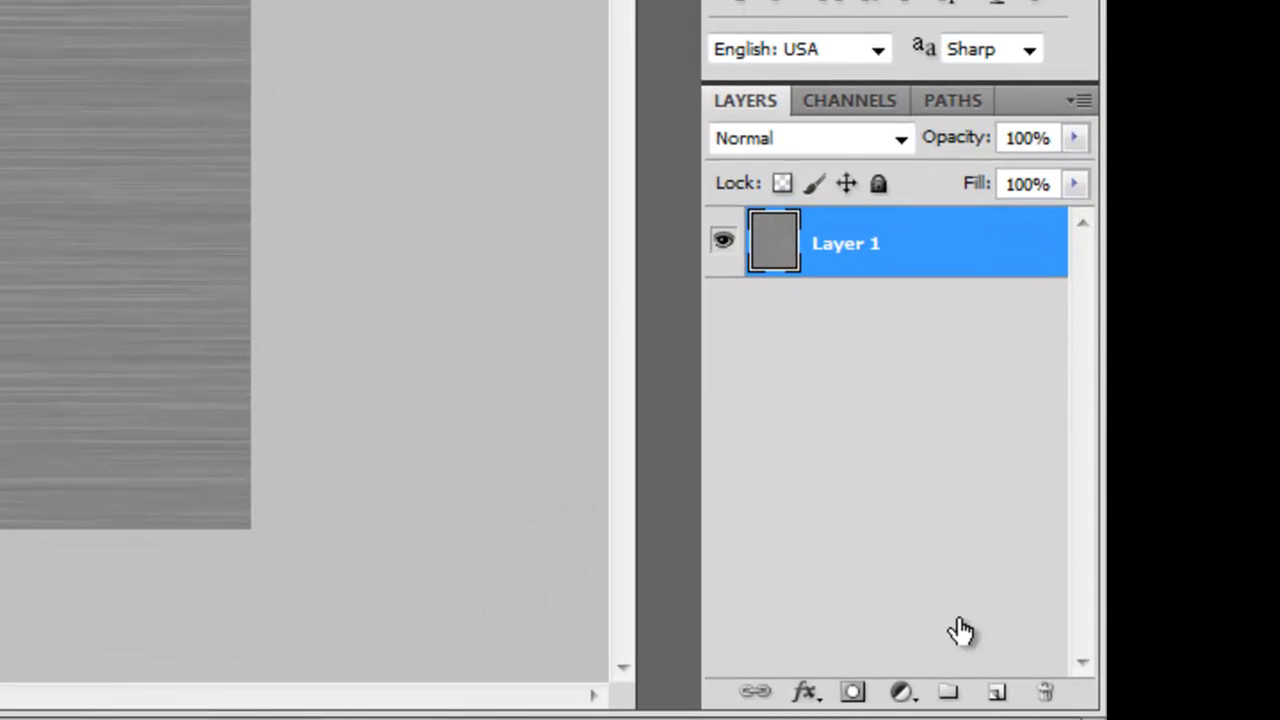
Add Layer 2 and set a soft 500 px brush with 0% hardness at 40% opacity
click(996, 693)
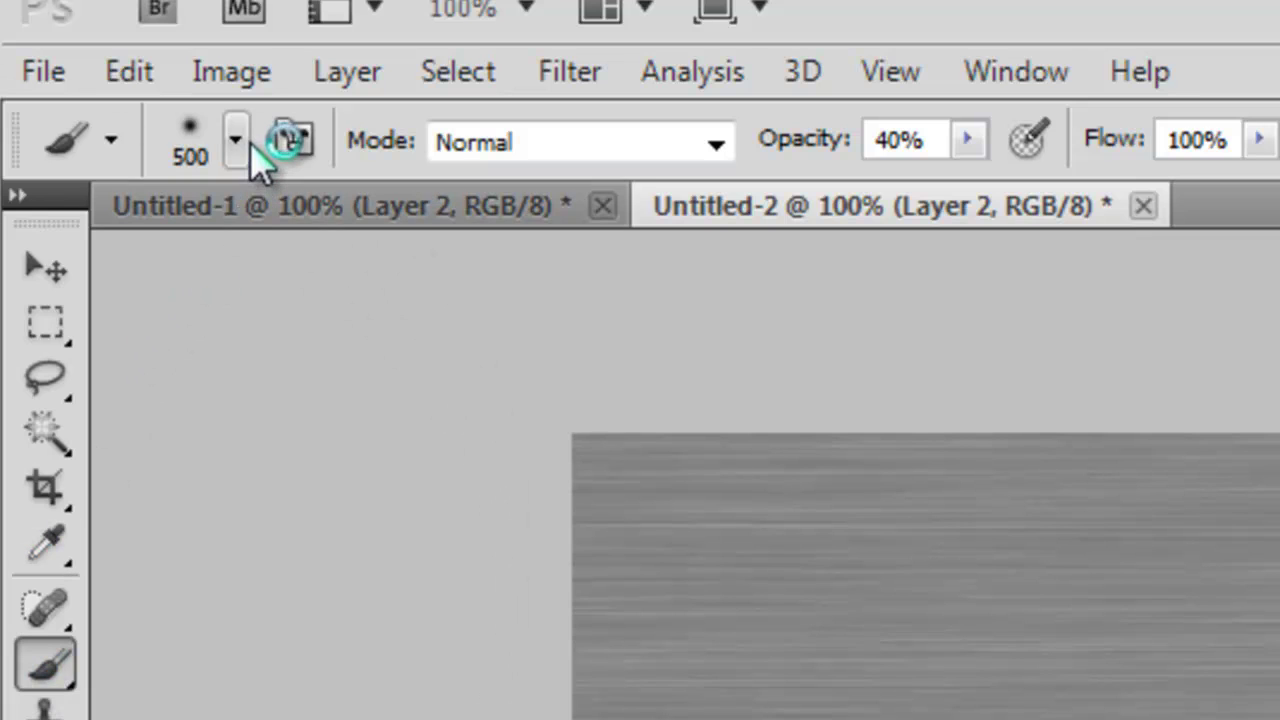
click(240, 141)
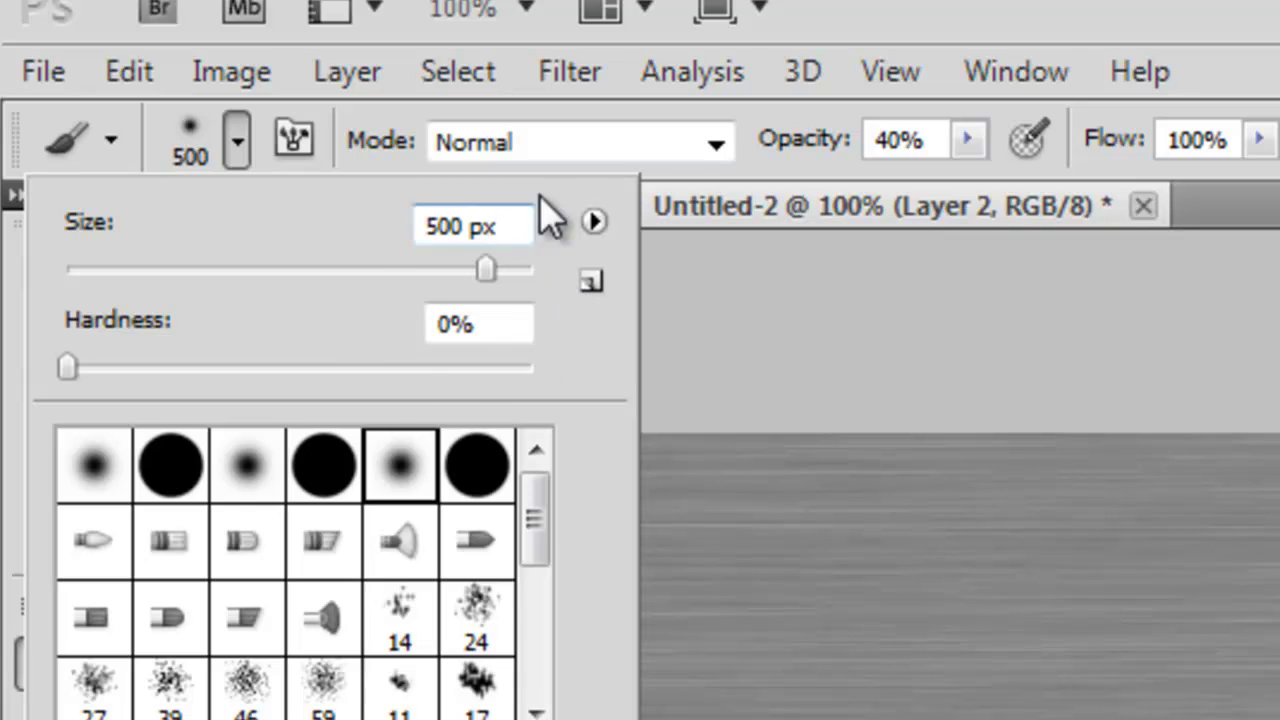
click(790, 185)
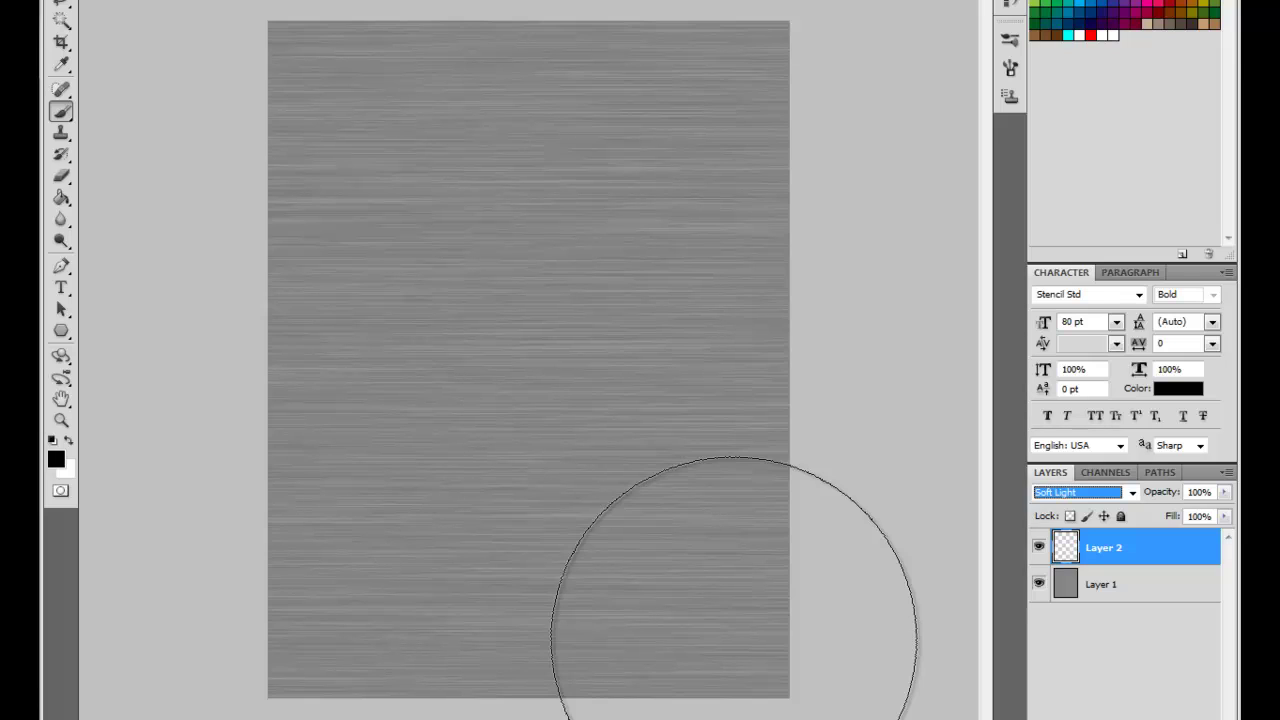
Paint soft black shading along the lower right and right side of Layer 2
drag(734, 640, 743, 640)
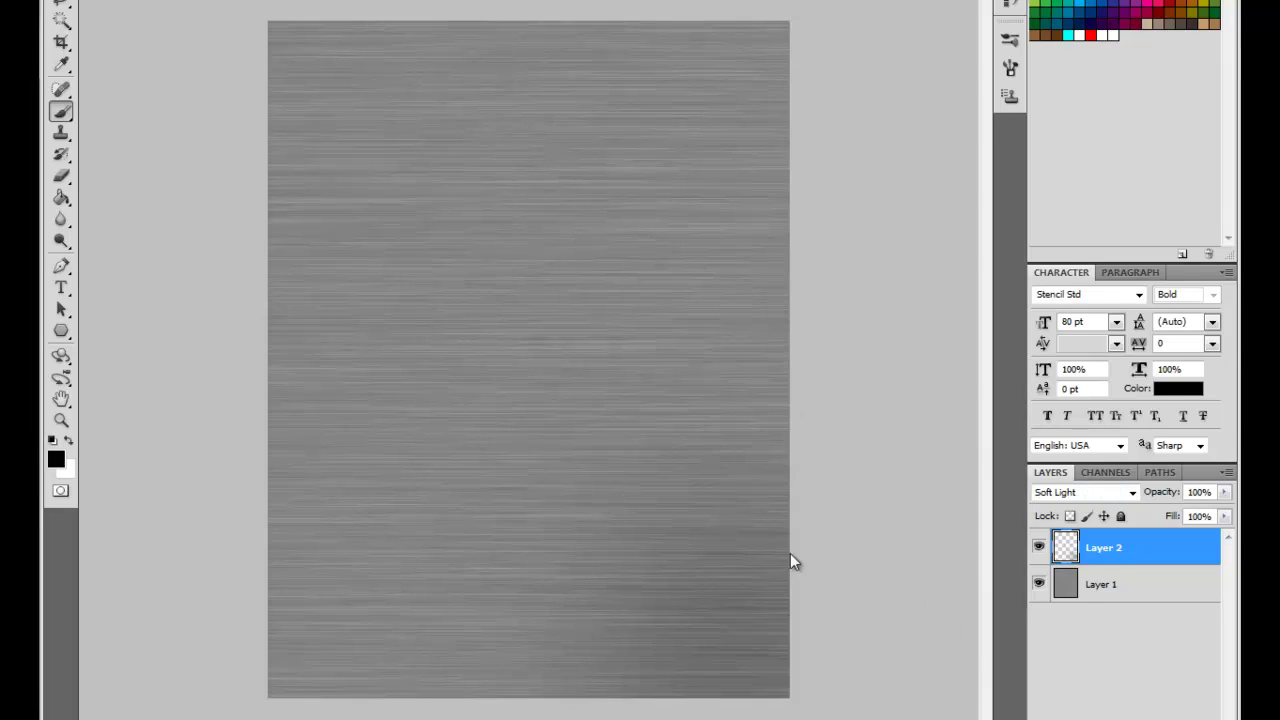
click(777, 511)
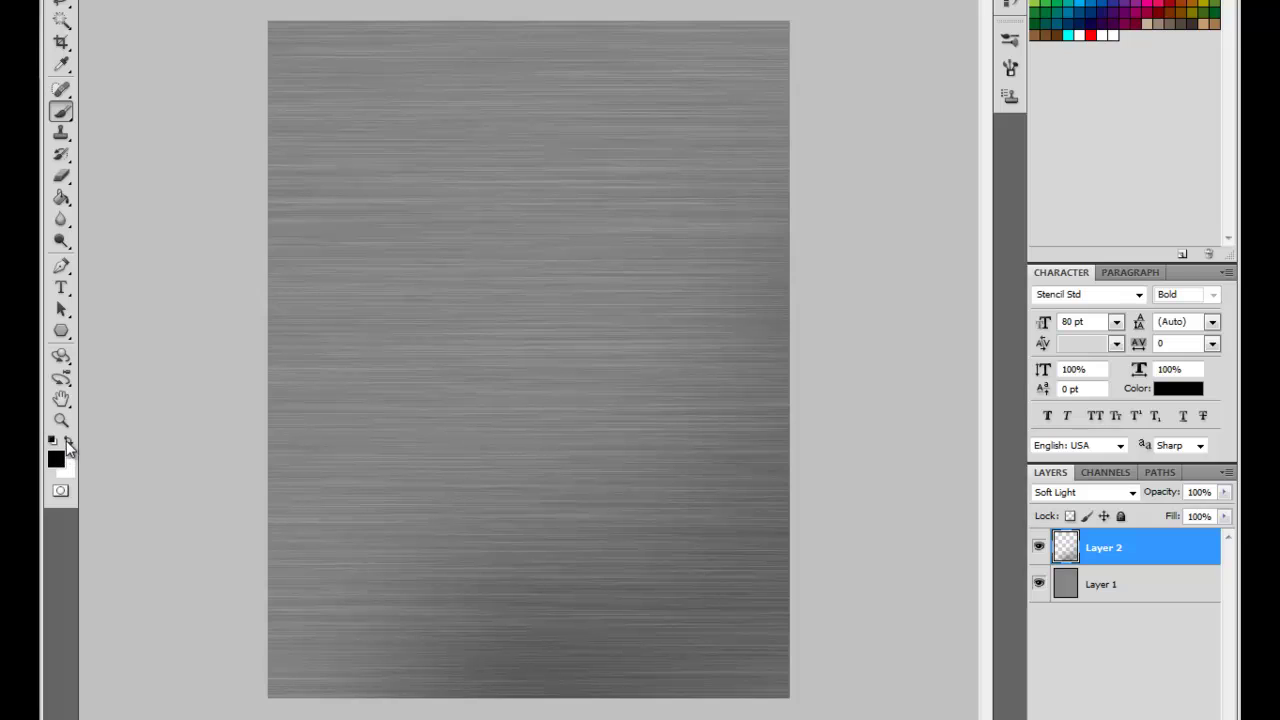
Switch the foreground to white and dab soft highlights on the top-left and top edge
click(69, 441)
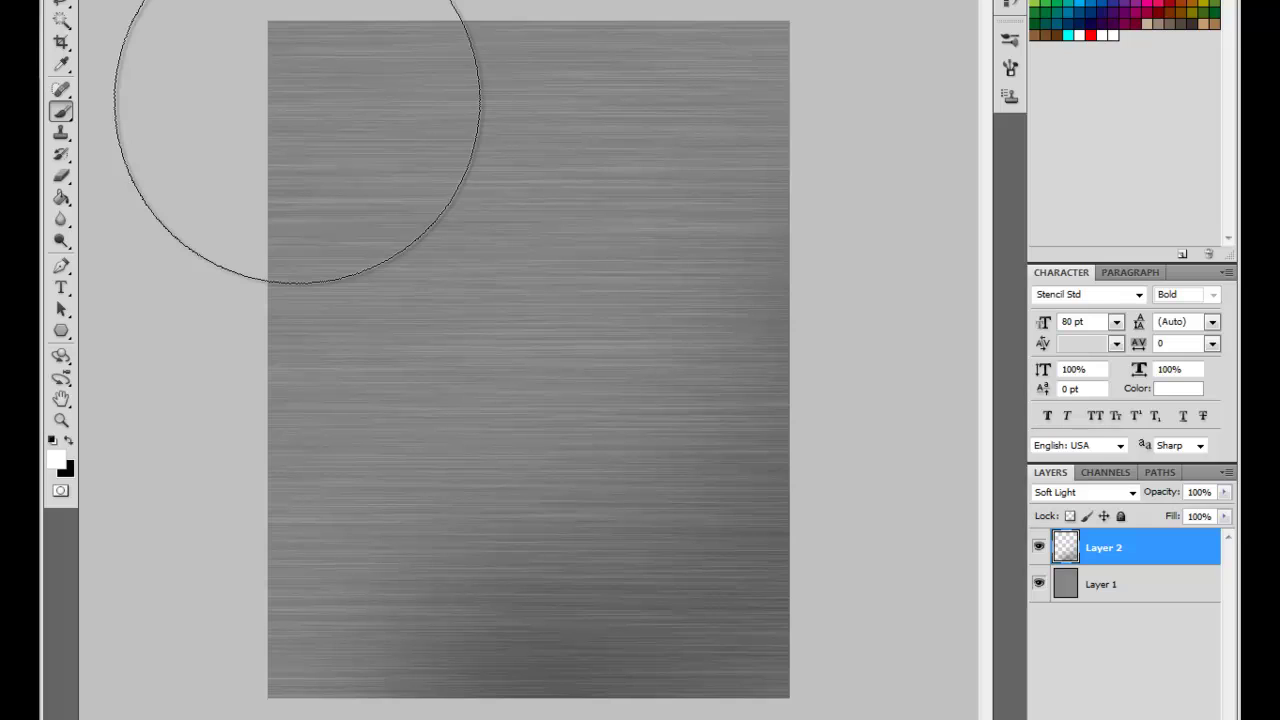
click(292, 25)
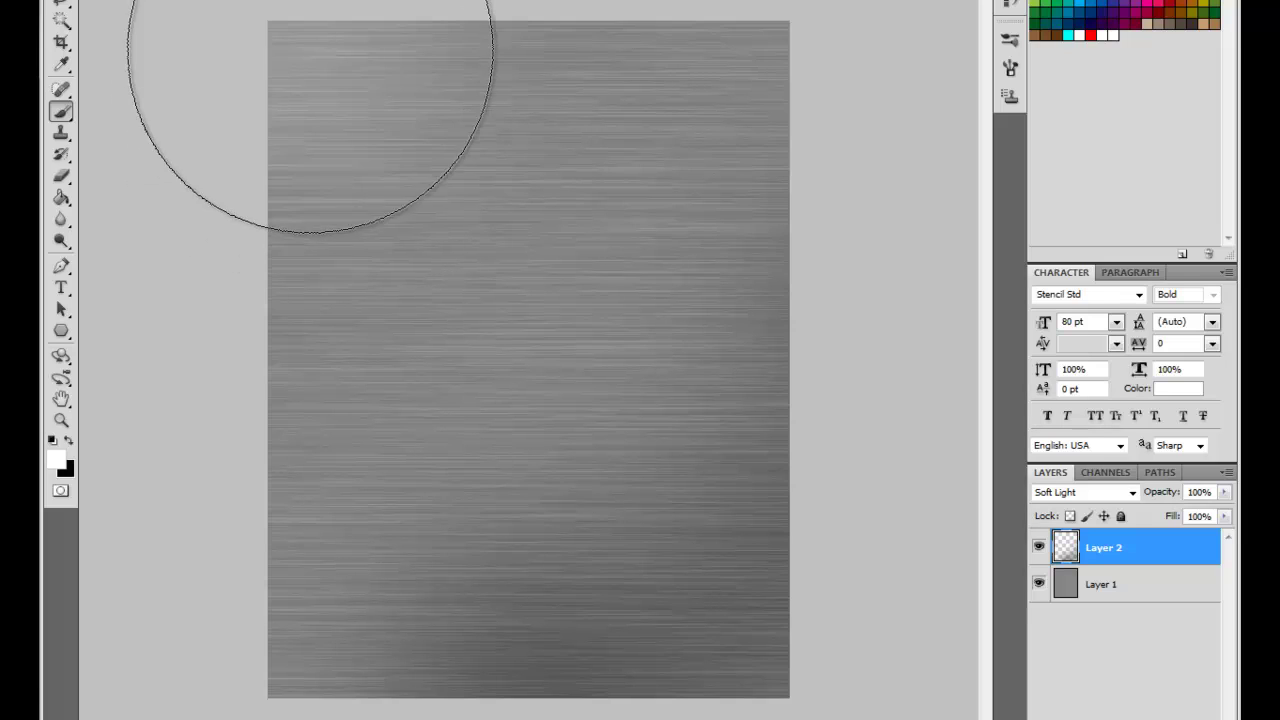
click(462, 20)
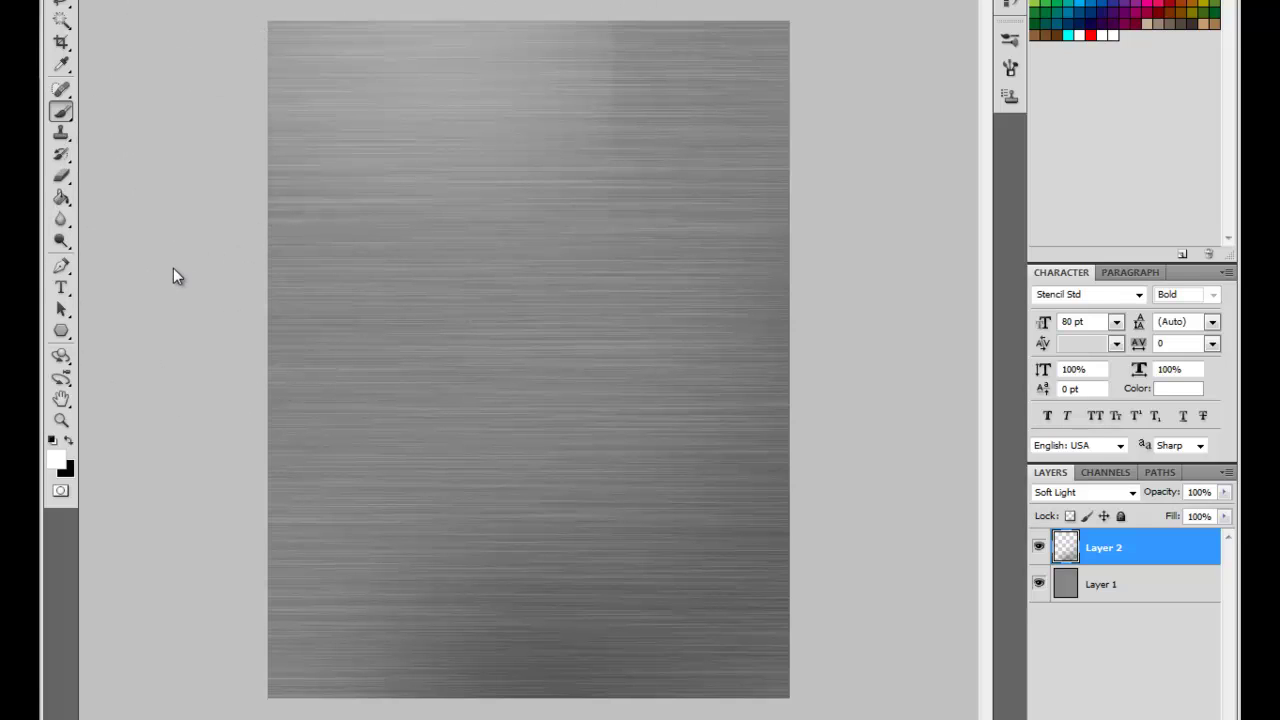